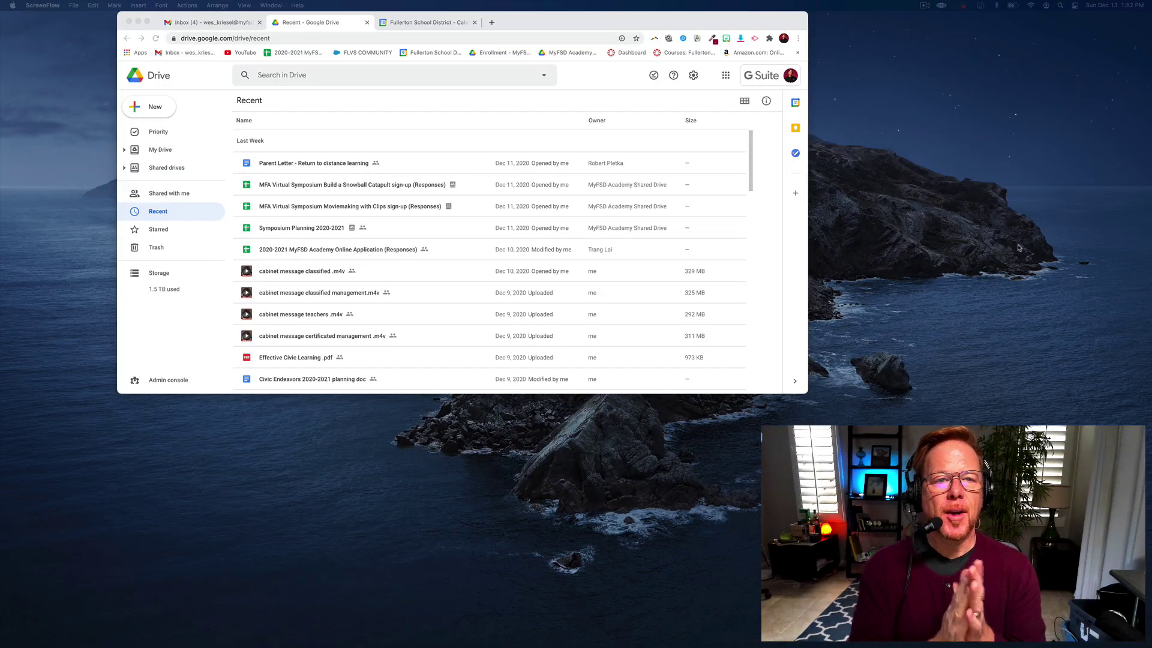
Expand My Drive and the 2020-2021 year folder in the Drive sidebar tree.
click(124, 153)
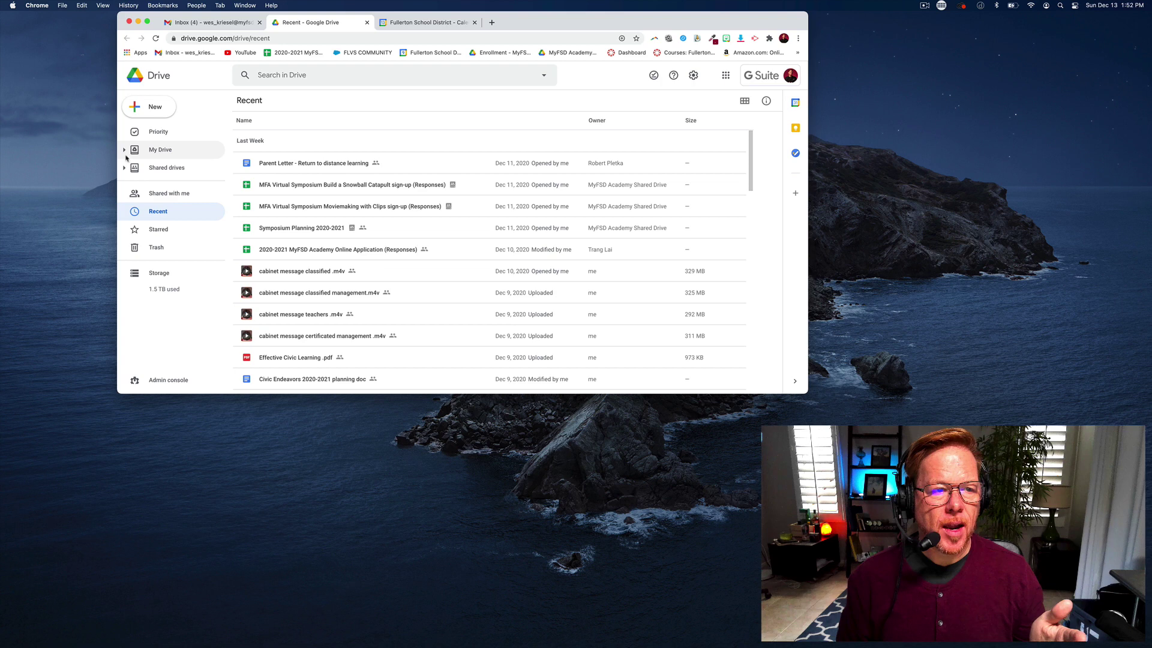
click(125, 151)
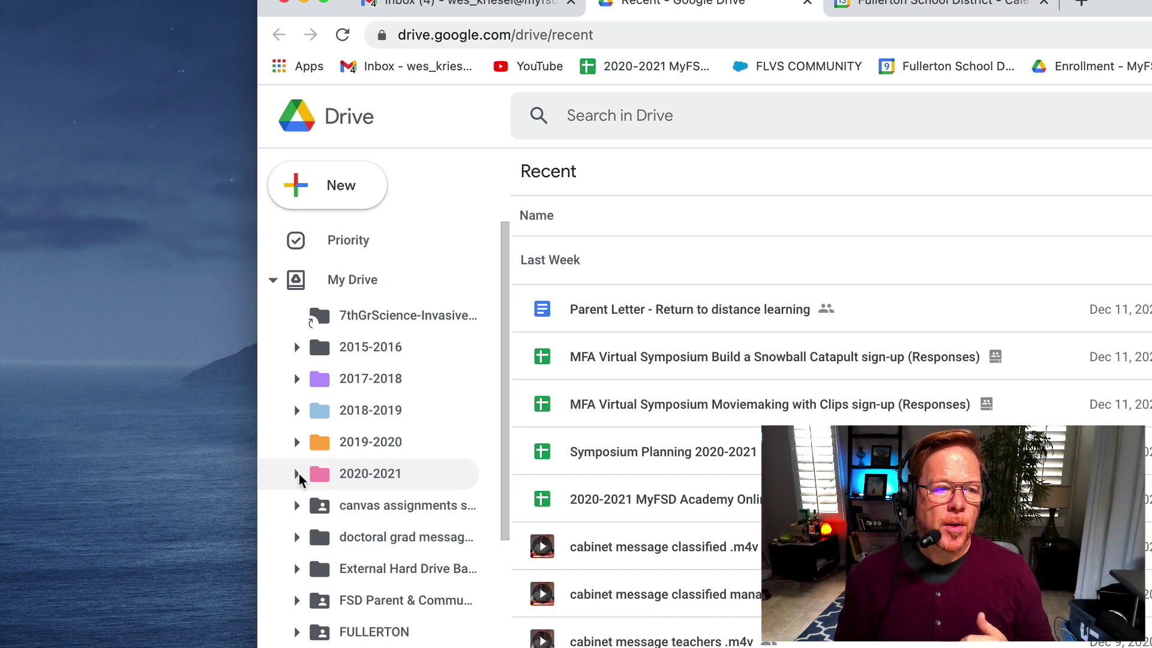
click(297, 474)
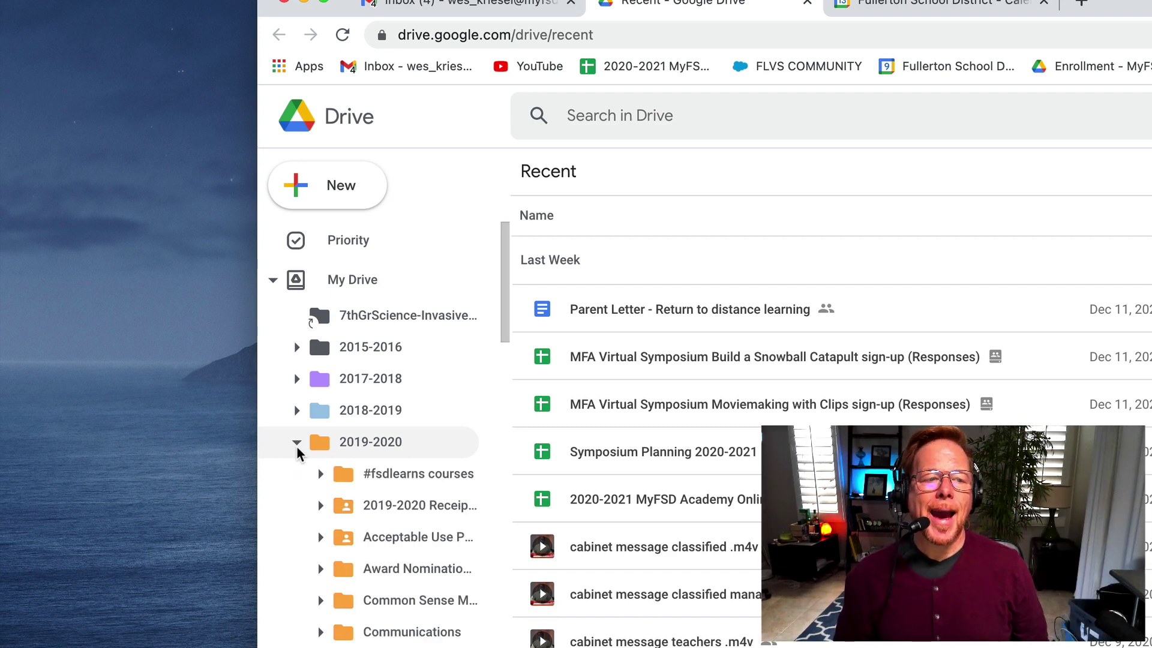
Switch to the Because We're Teachers Chrome profile and open its My Drive.
click(413, 0)
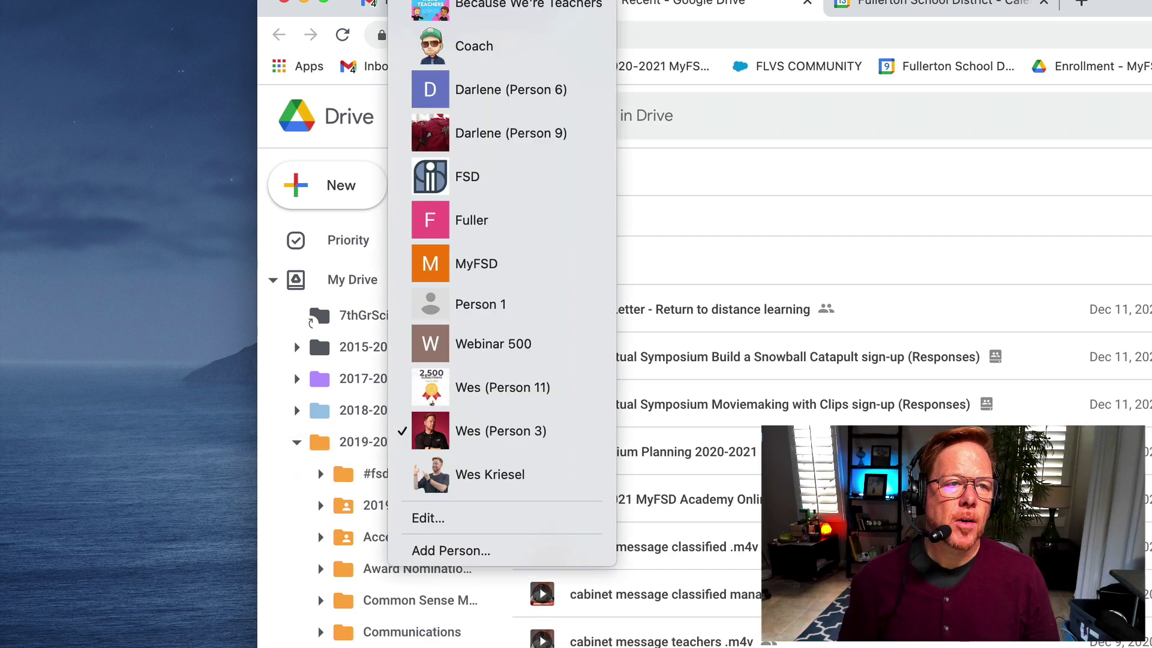
click(430, 5)
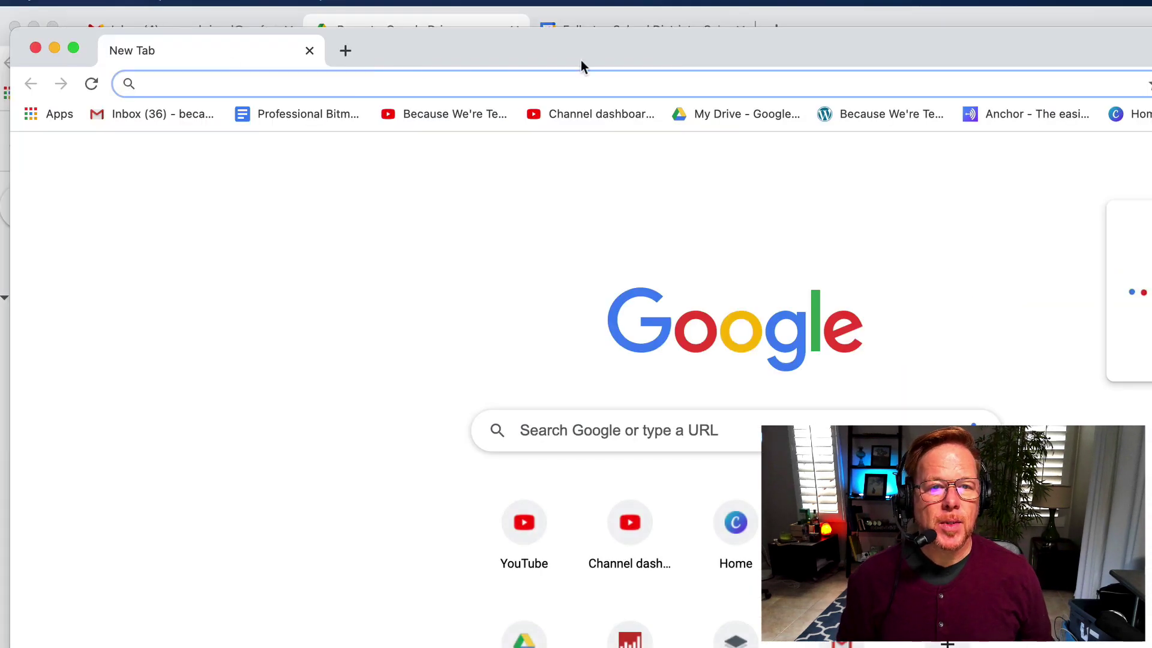
click(733, 113)
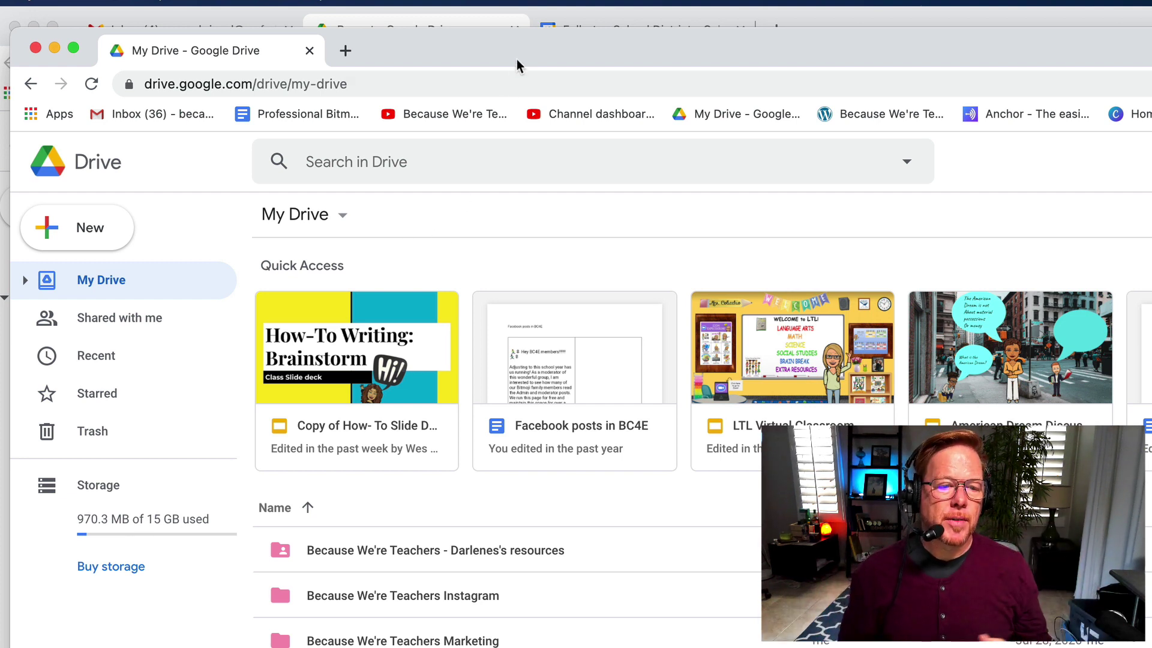
Create a new My Drive folder named 'Bitmoji Images for' plus a colleague's name.
click(88, 234)
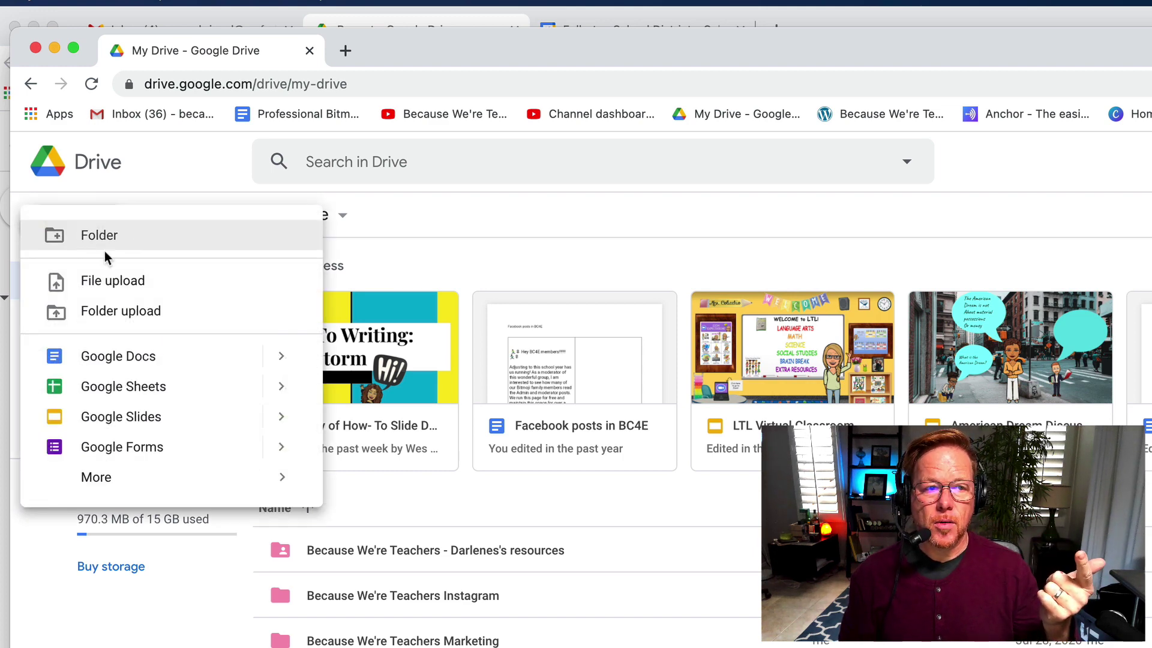
click(99, 241)
text(Bitmoji Images for Darln)
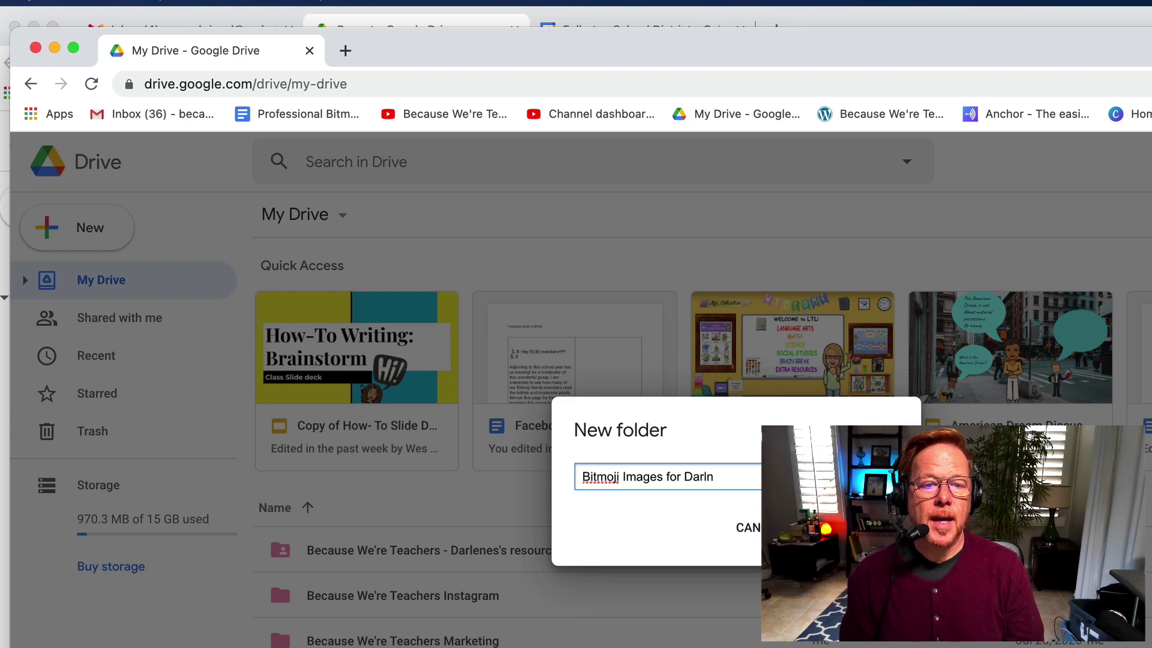
key(BackSpace)
text(ene)
key(Return)
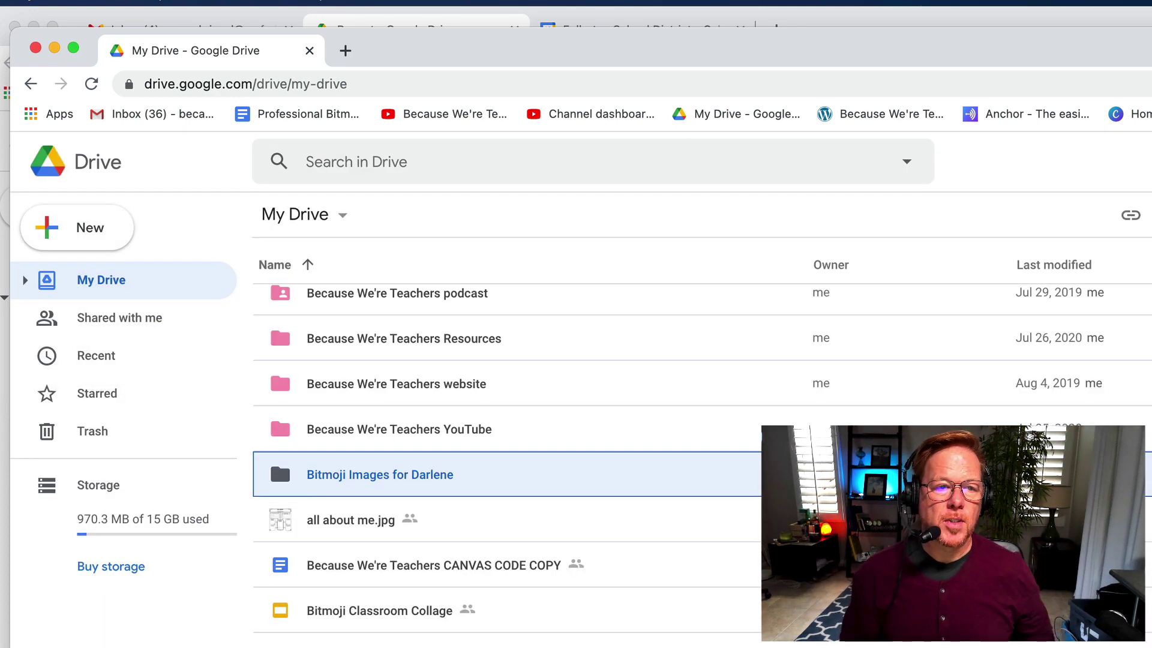
right_click(350, 471)
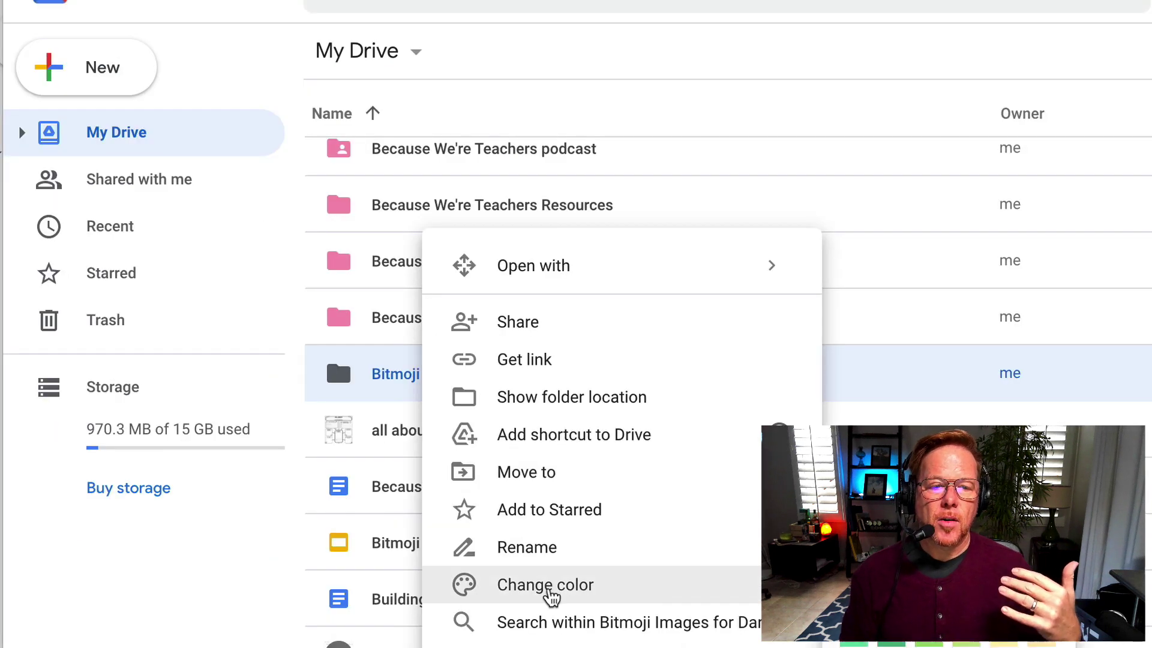
mouse_move(712, 578)
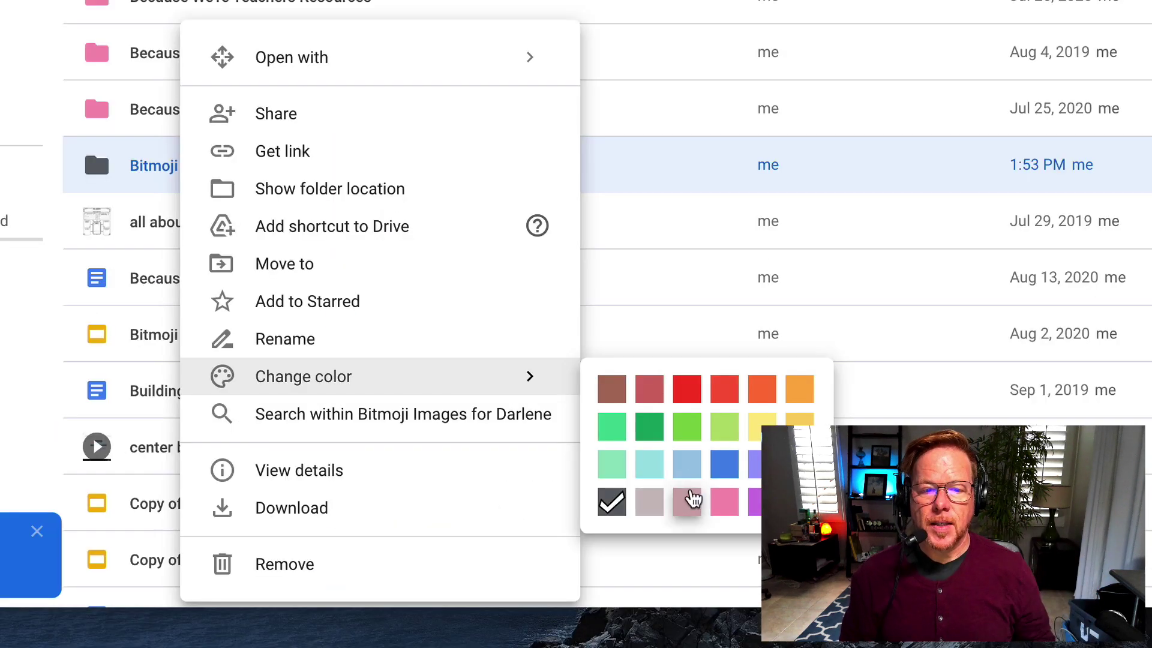
click(719, 502)
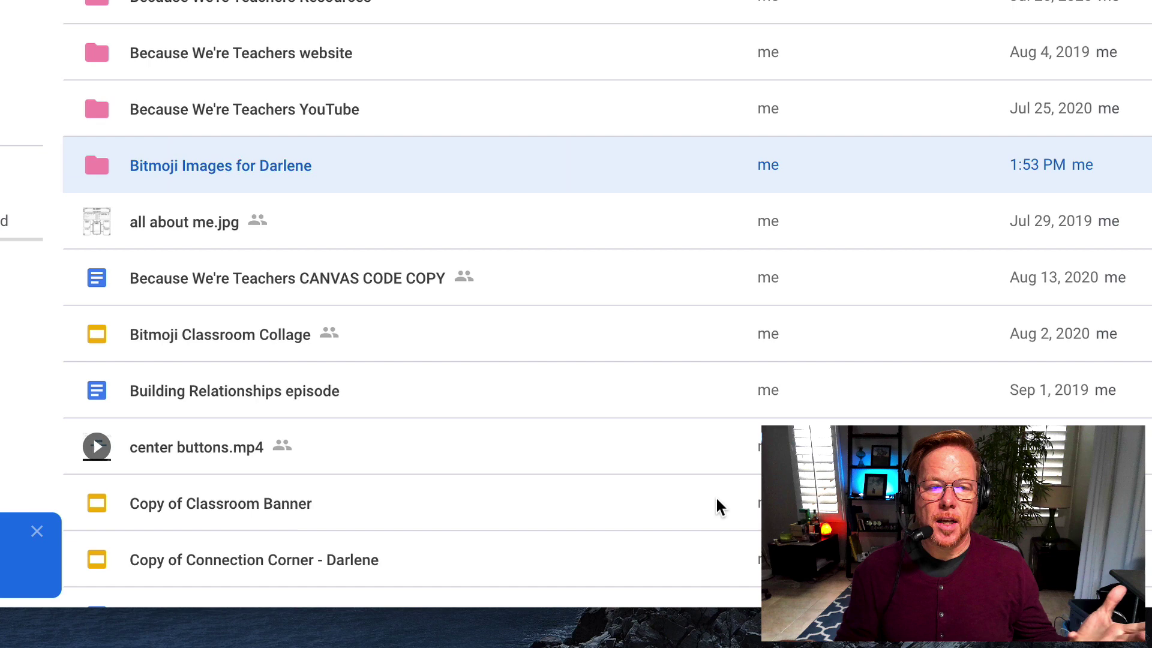
click(380, 185)
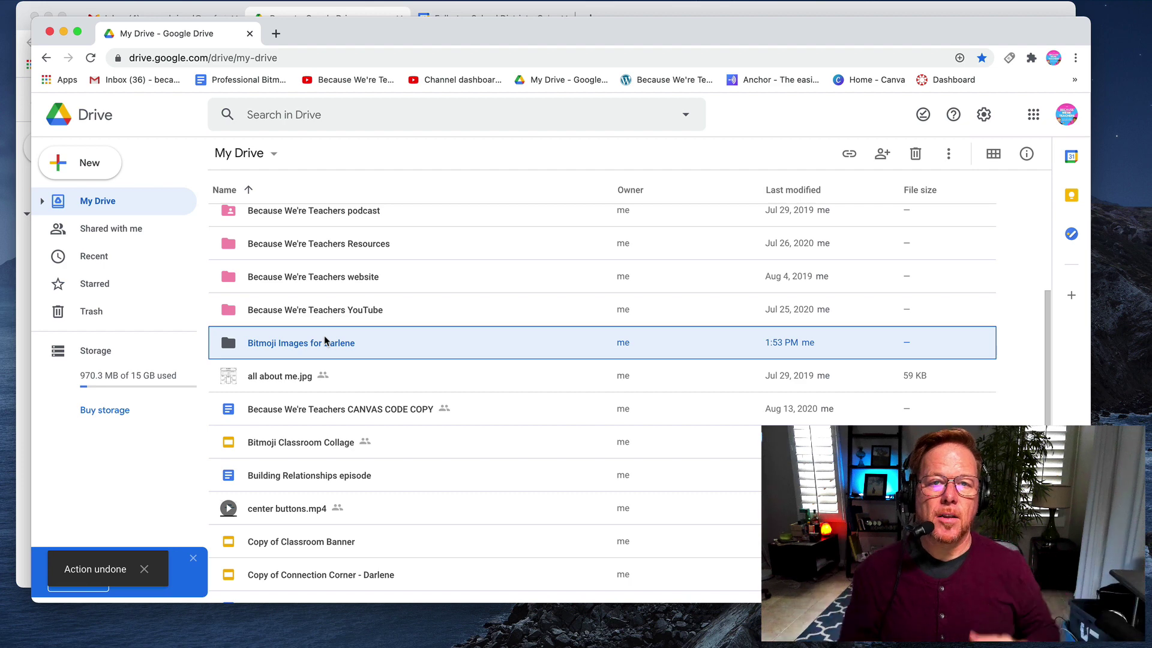
Open the new Bitmoji Images folder and change its colour to pink.
double_click(324, 345)
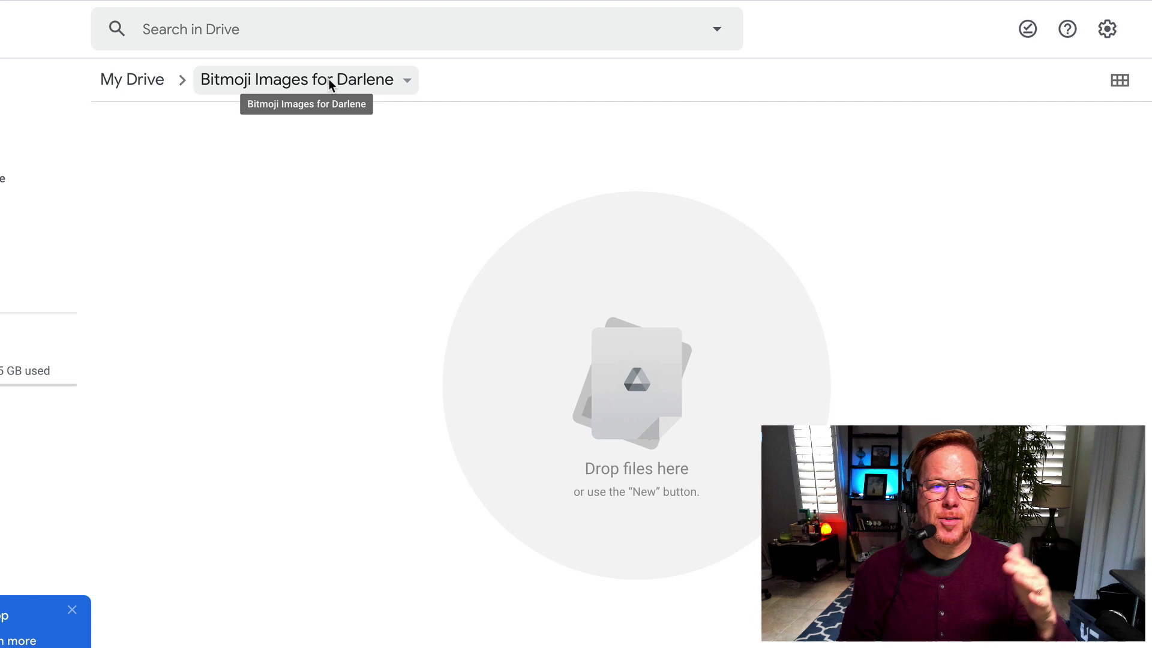
click(329, 78)
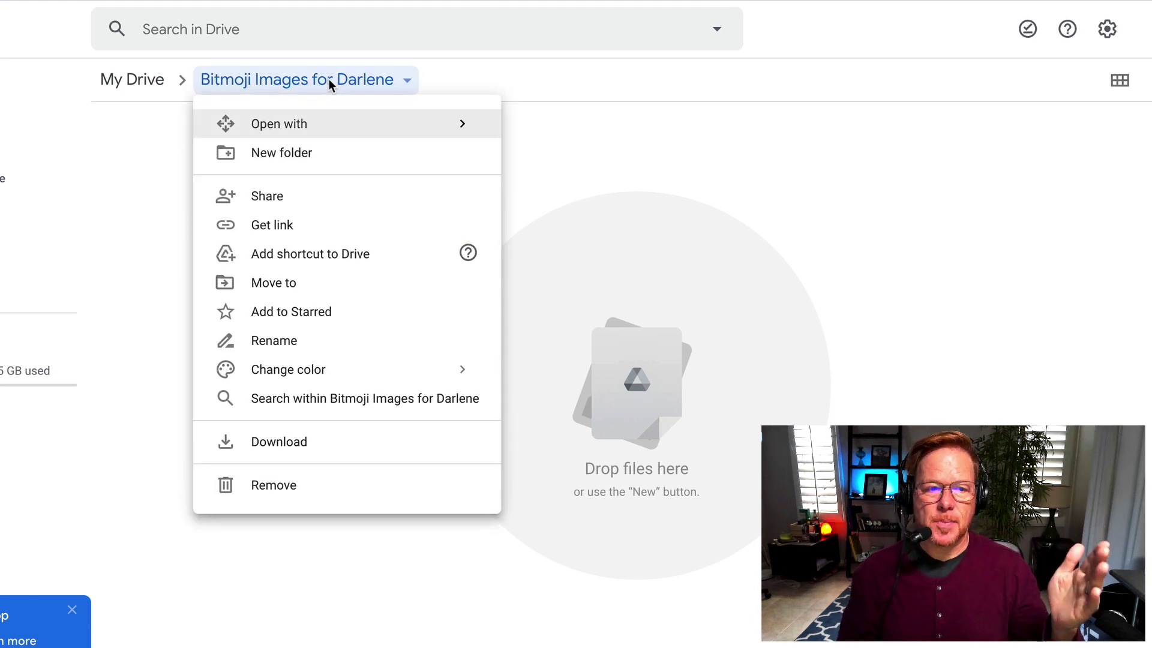
mouse_move(373, 375)
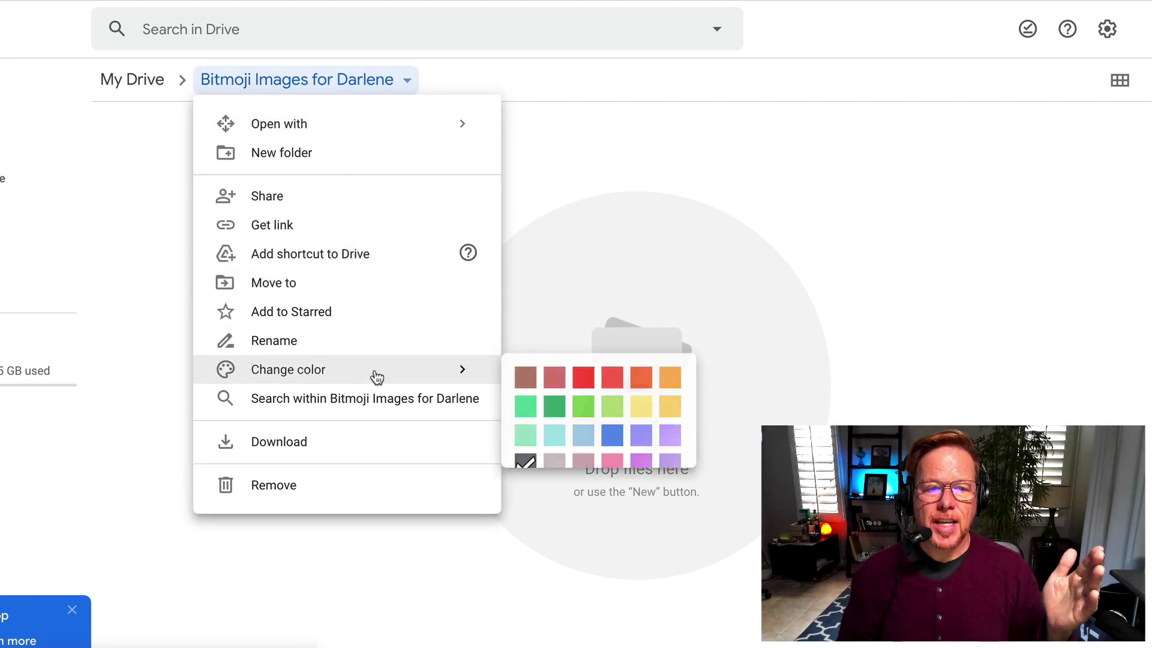
click(611, 467)
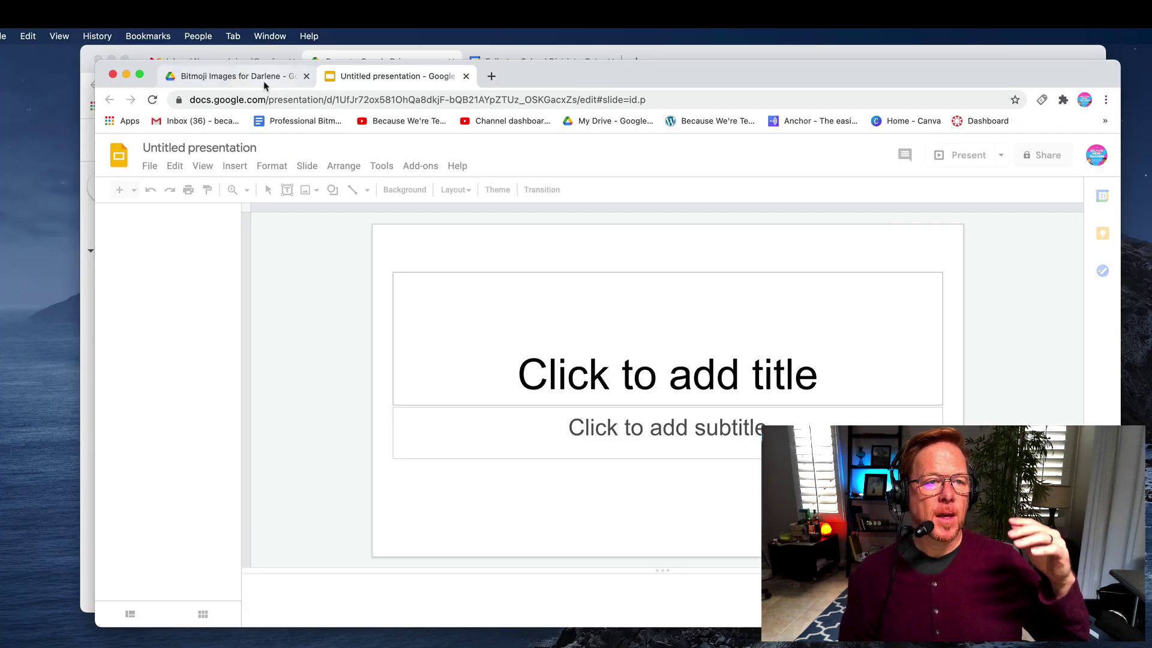
Create two new blank Google Slides presentations inside the Bitmoji Images folder.
click(232, 76)
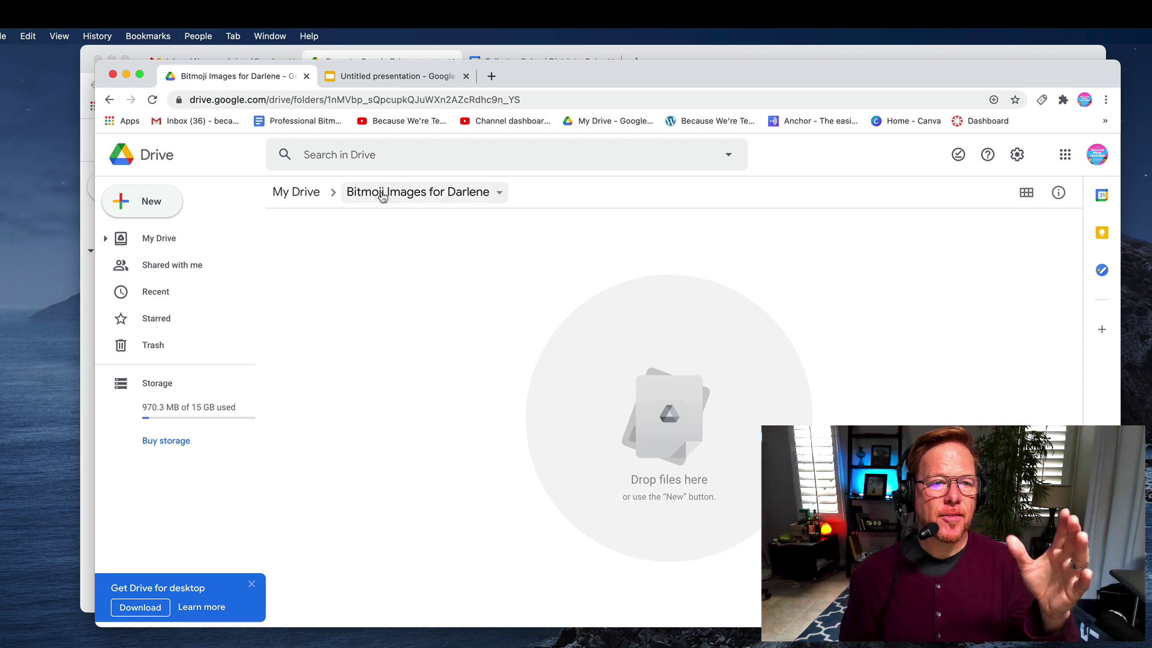
click(161, 203)
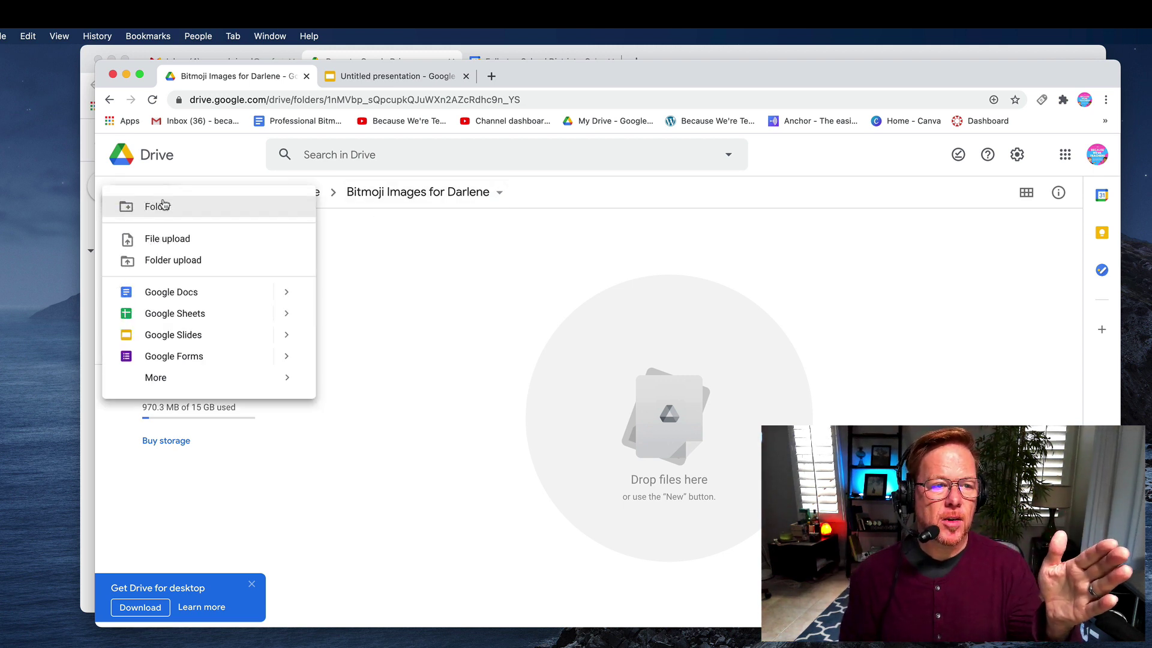
click(180, 335)
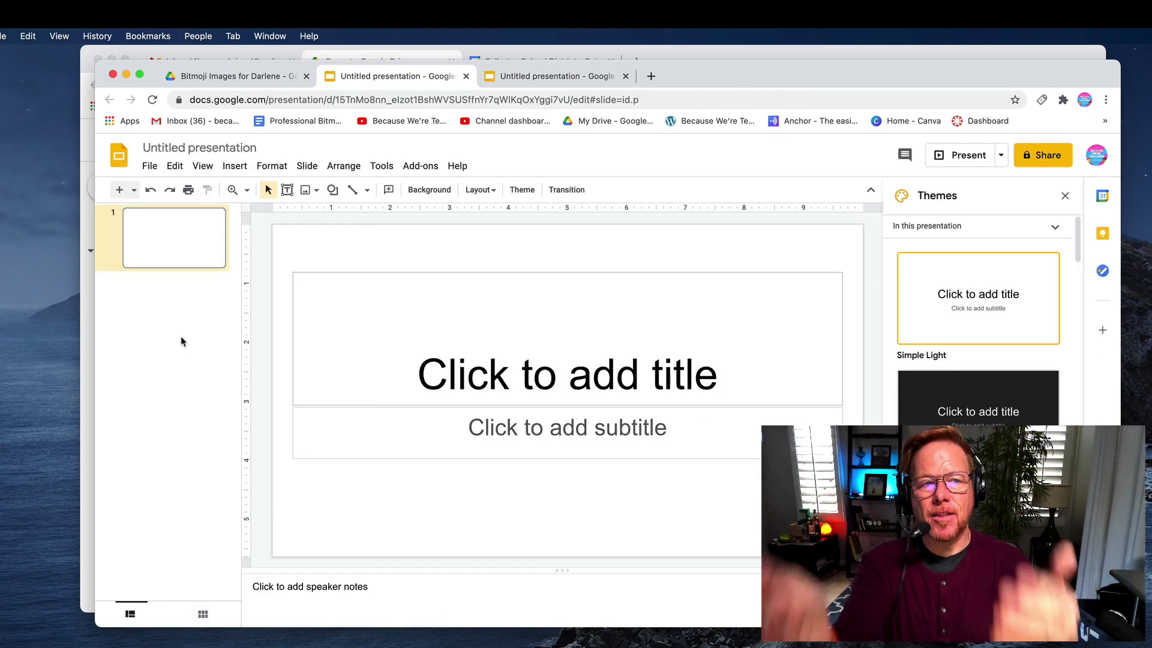
click(286, 75)
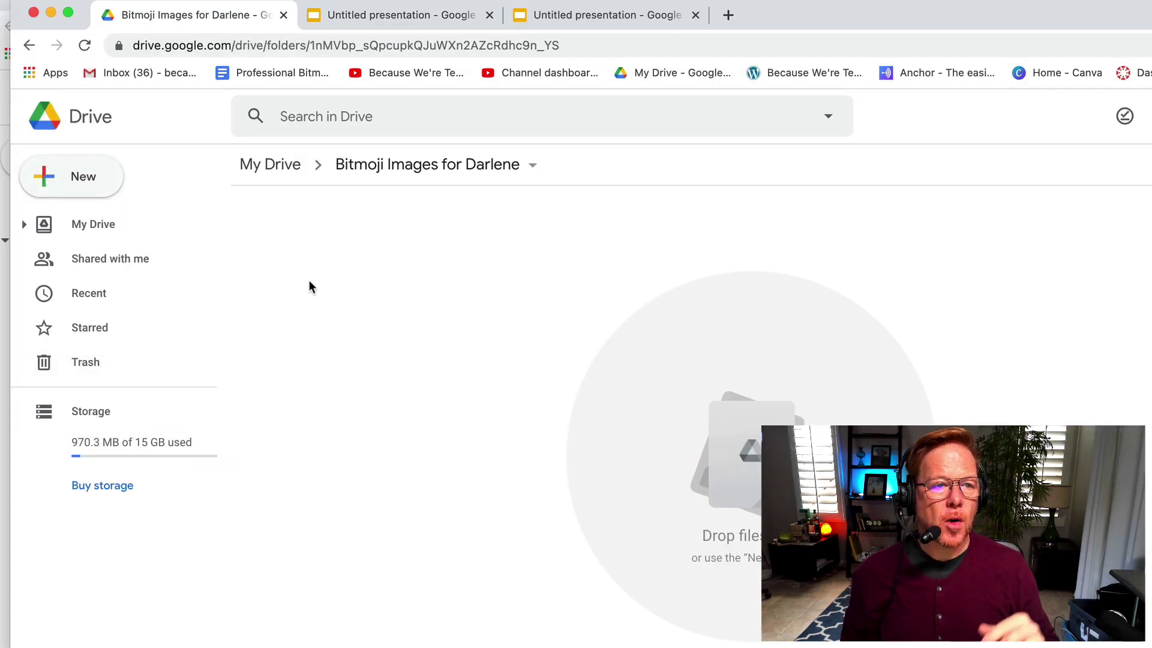
right_click(361, 288)
click(414, 481)
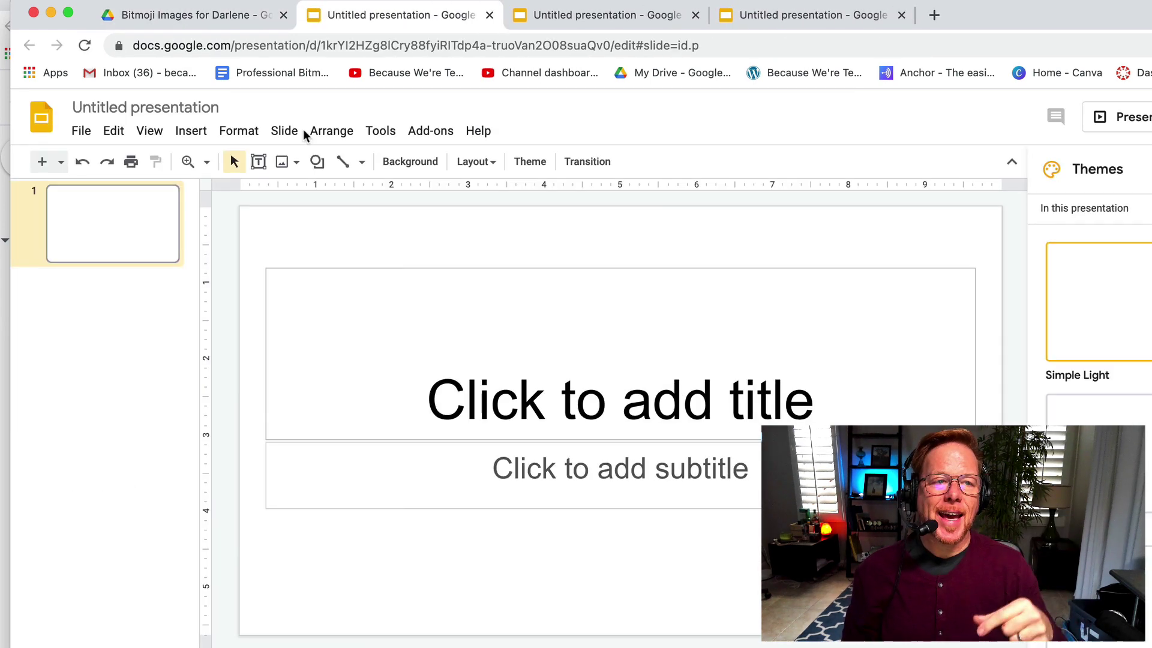
Title the presentation with the presenter's name followed by 'Bitmoji'.
click(197, 103)
text(Wes Barl)
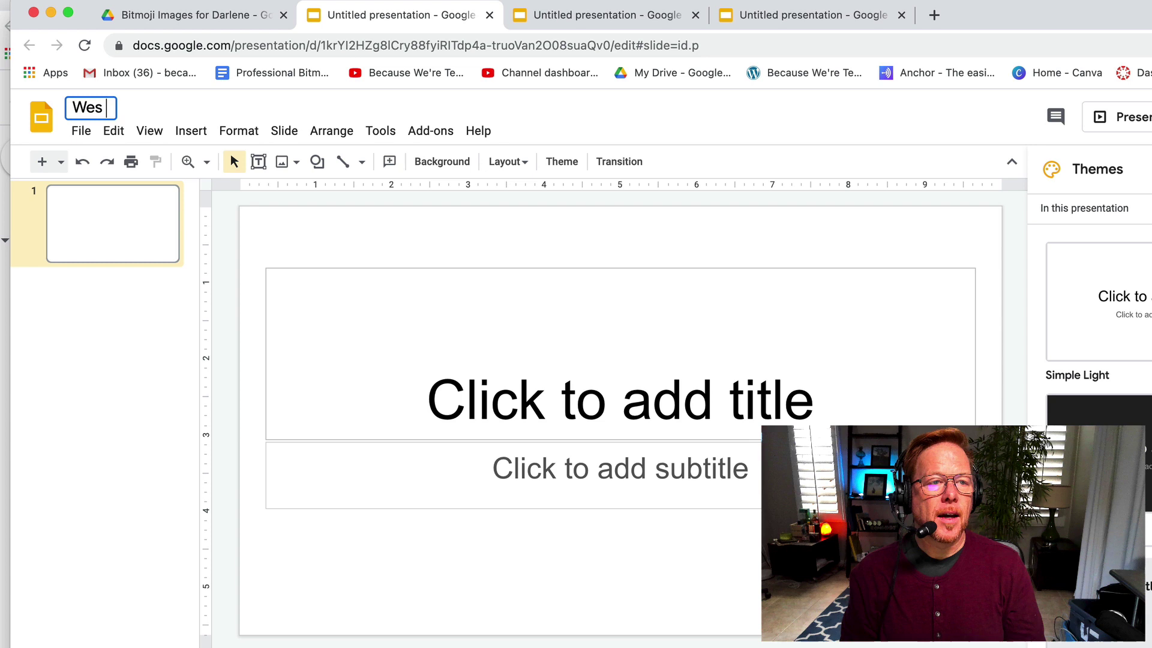
key(BackSpace)
key(BackSpace)
key(BackSpace)
key(BackSpace)
text(Bitmoji)
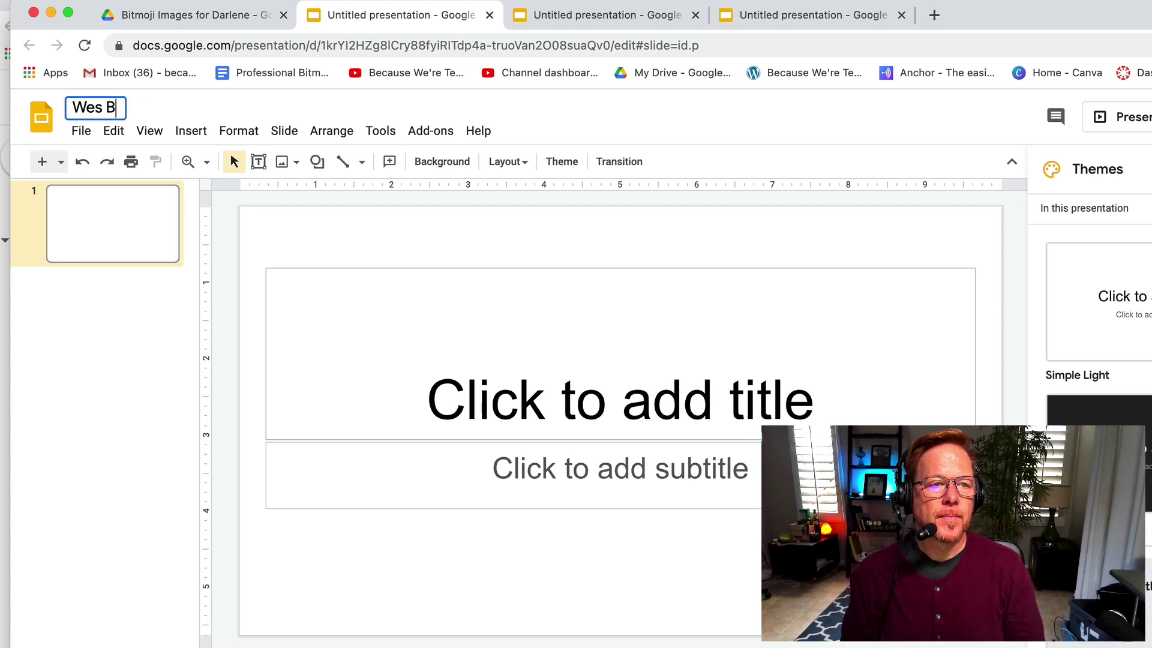
key(Return)
Delete the title and subtitle placeholders and paste the Bitmoji image onto the slide.
drag(389, 231, 435, 568)
key(Delete)
right_click(469, 384)
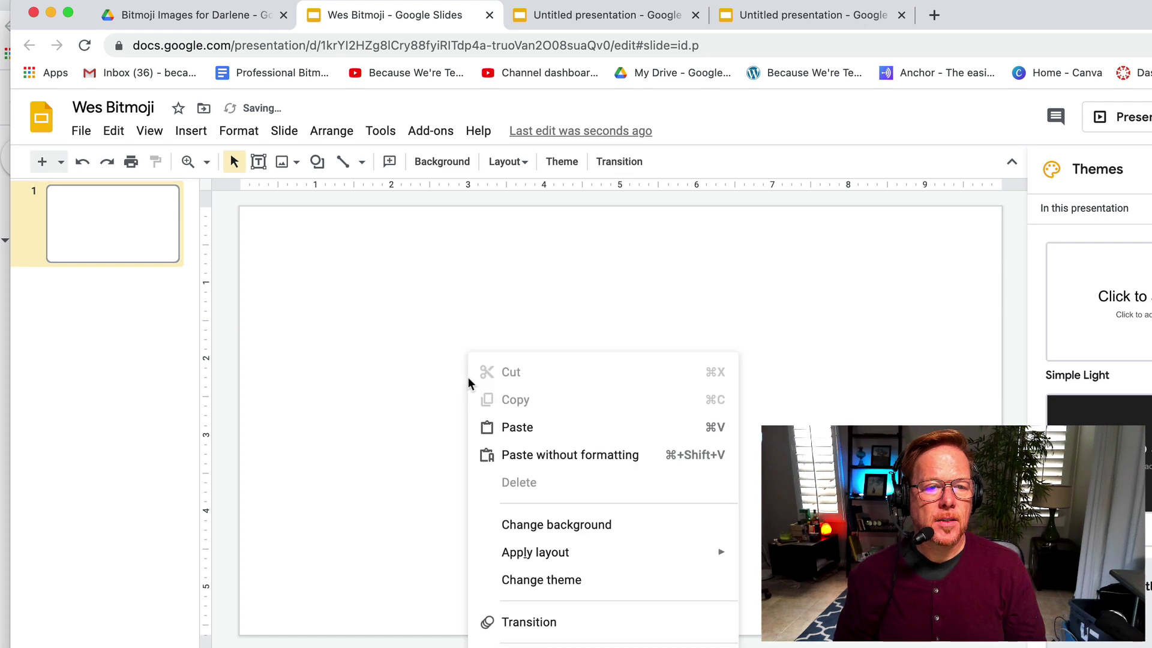
click(509, 428)
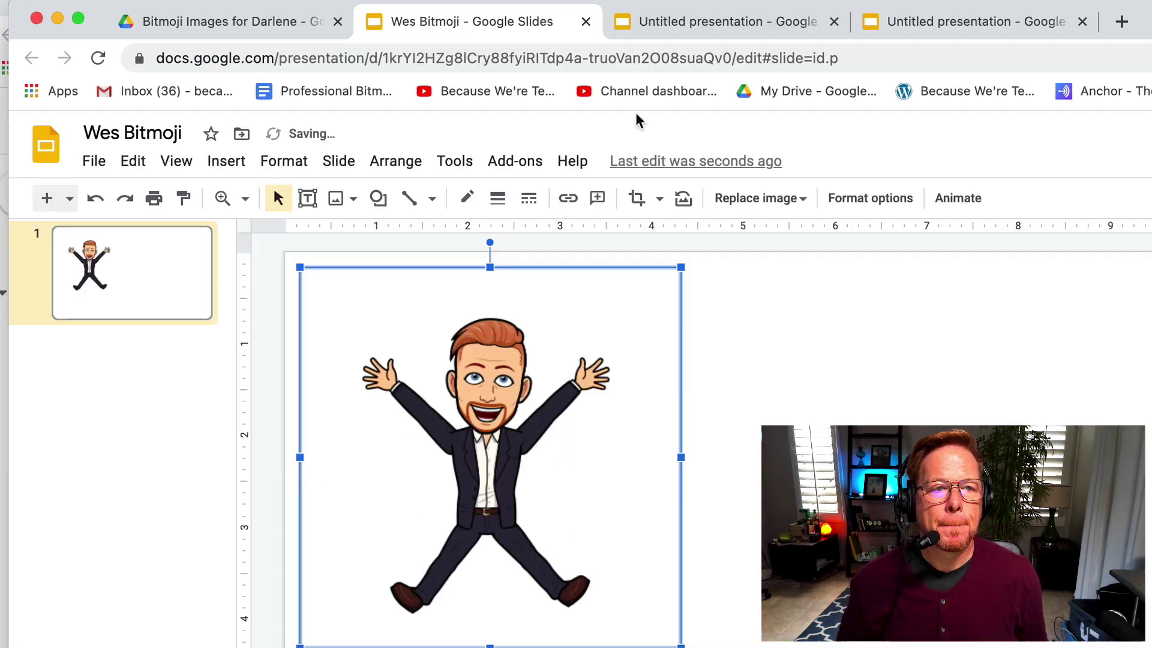
click(234, 22)
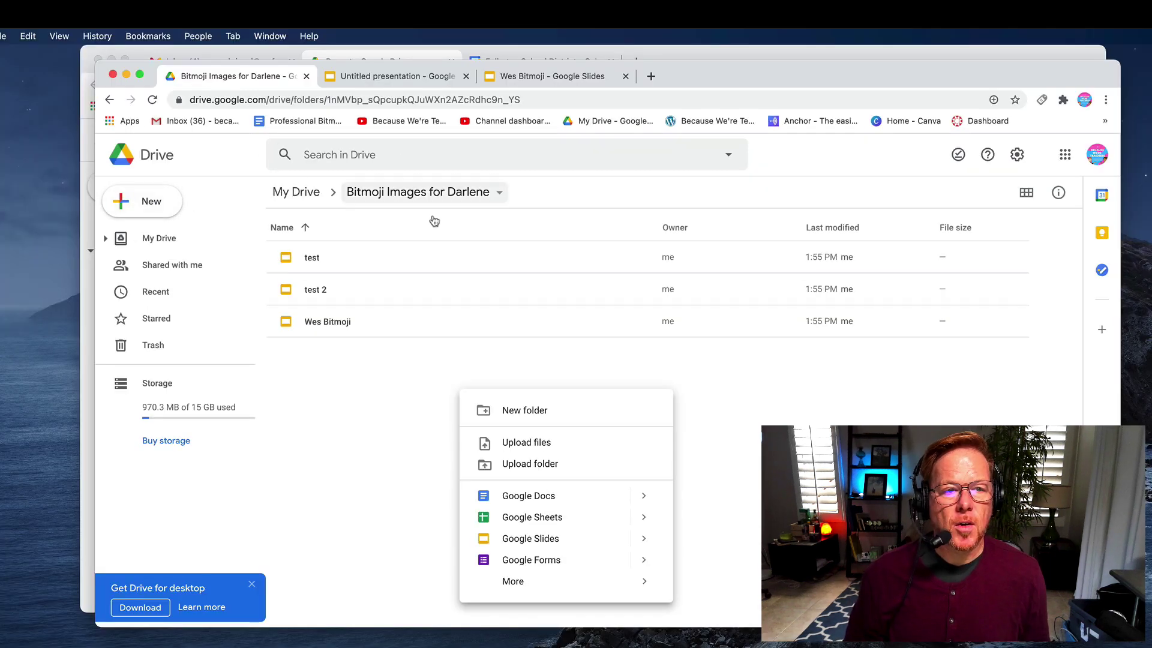
Expand My Drive, open the first shared resources folder, then bring the district account's window forward.
click(150, 207)
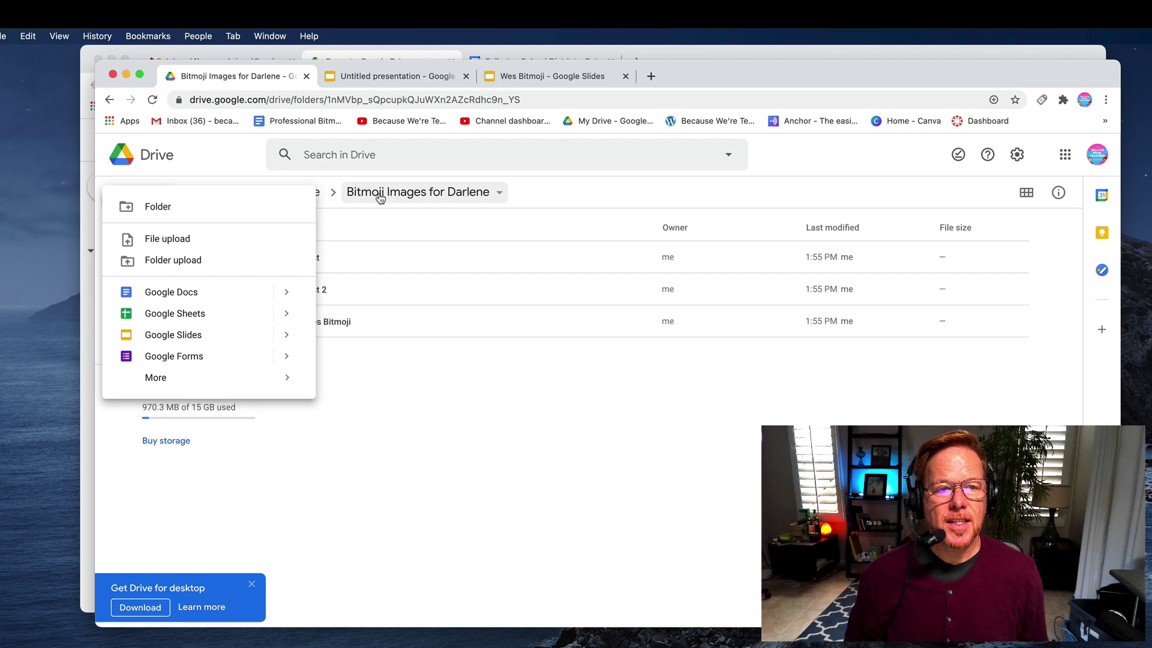
click(468, 445)
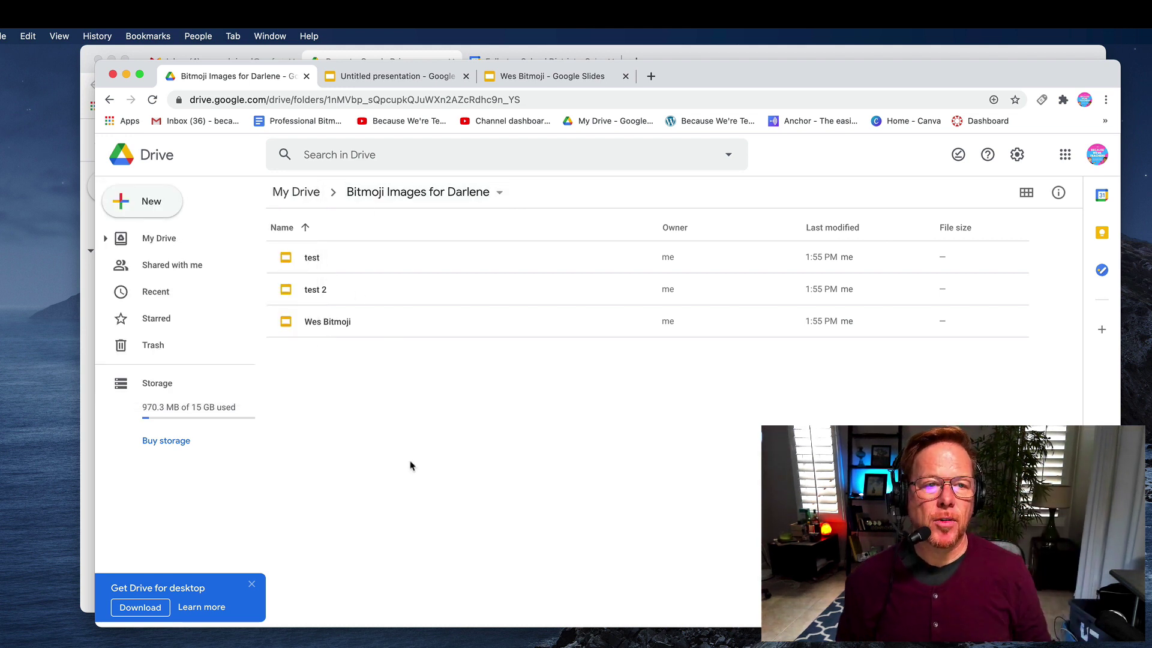
click(106, 238)
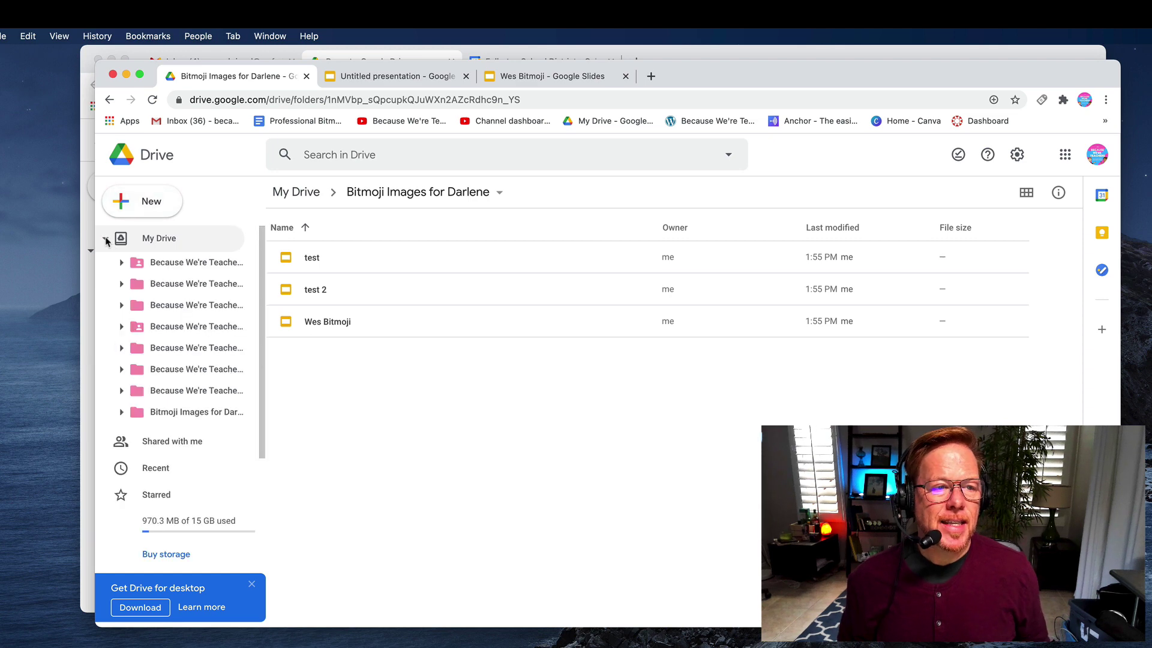
click(154, 263)
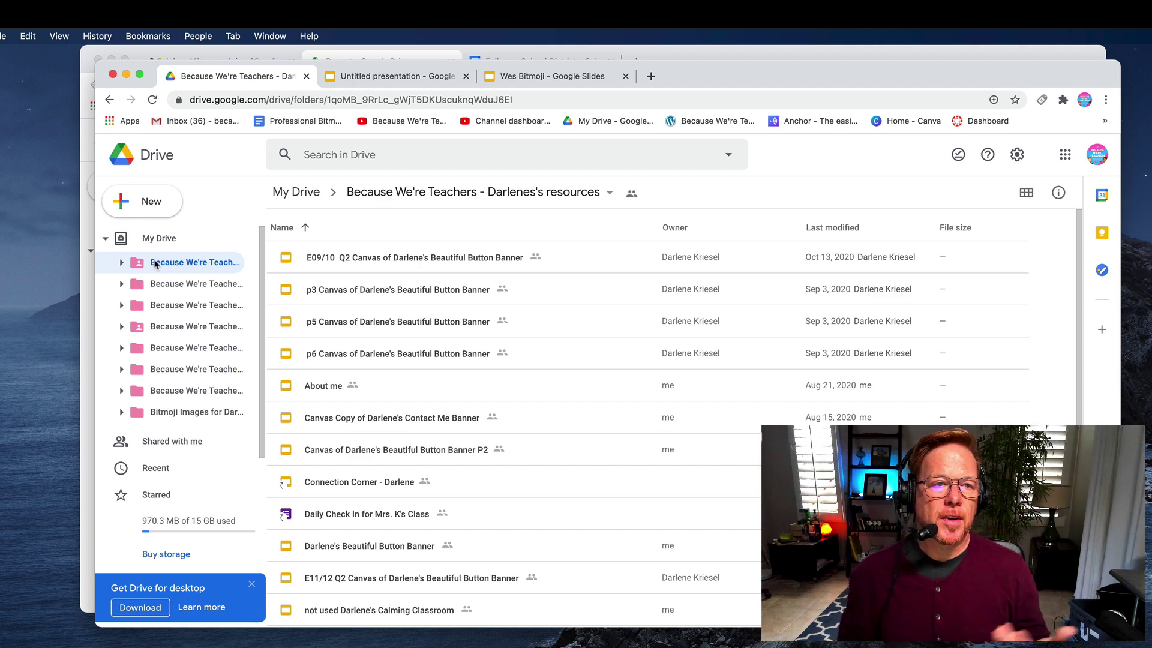
click(736, 54)
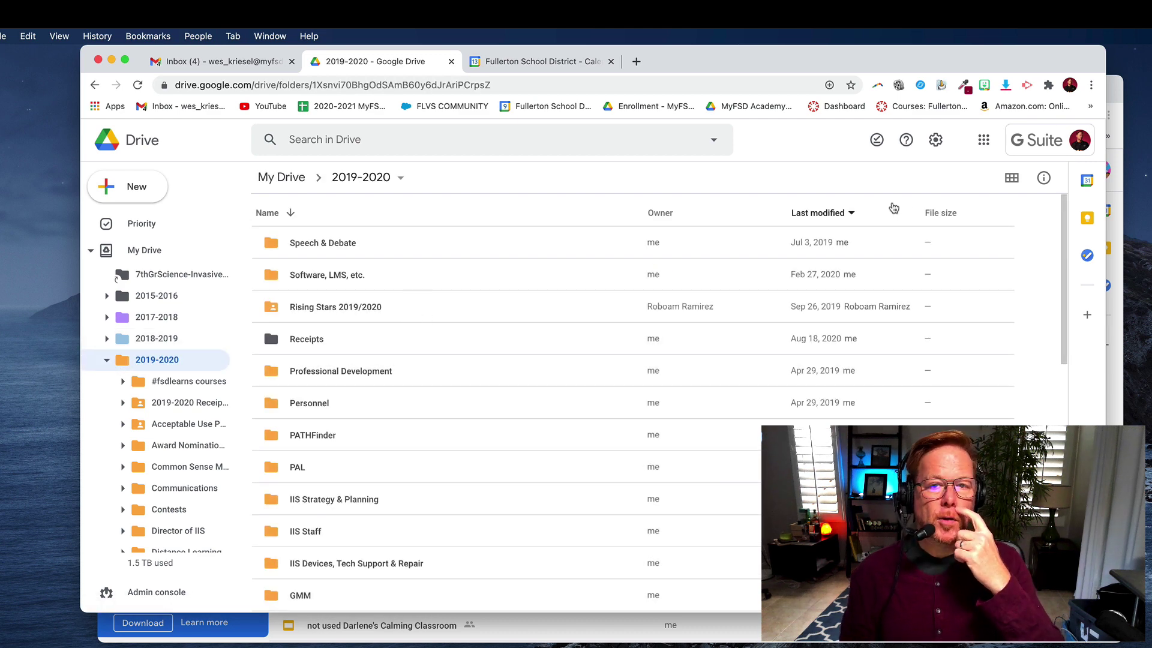
Switch to grid view and recolour the 2019-2020 Receipts folder orange.
click(1012, 177)
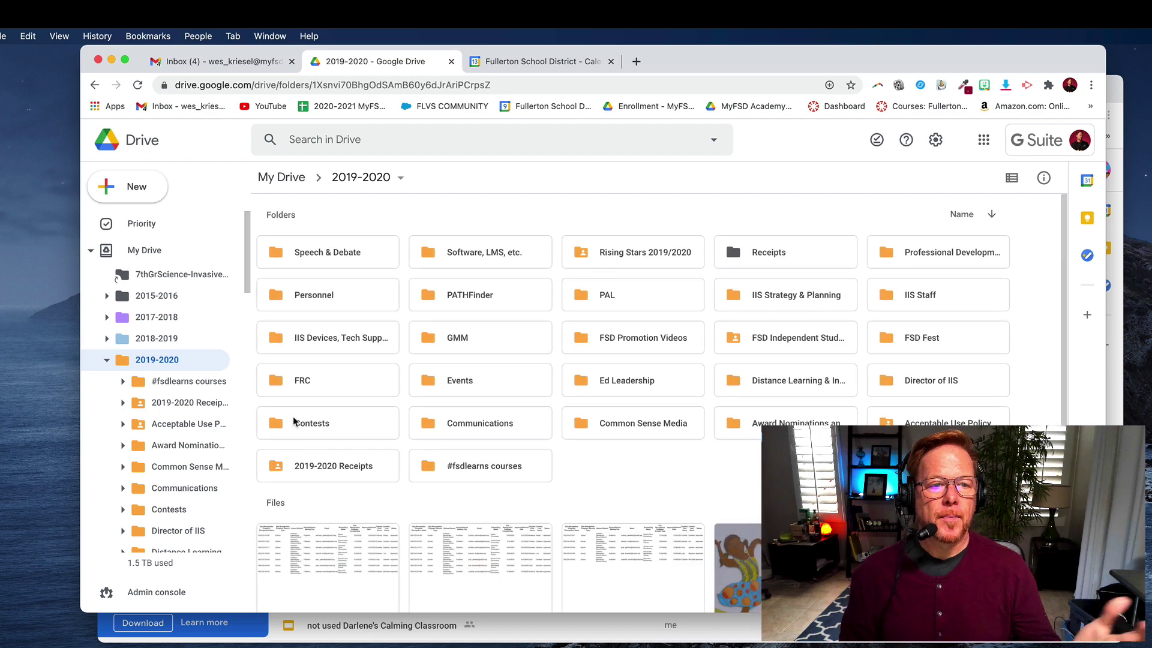
right_click(764, 248)
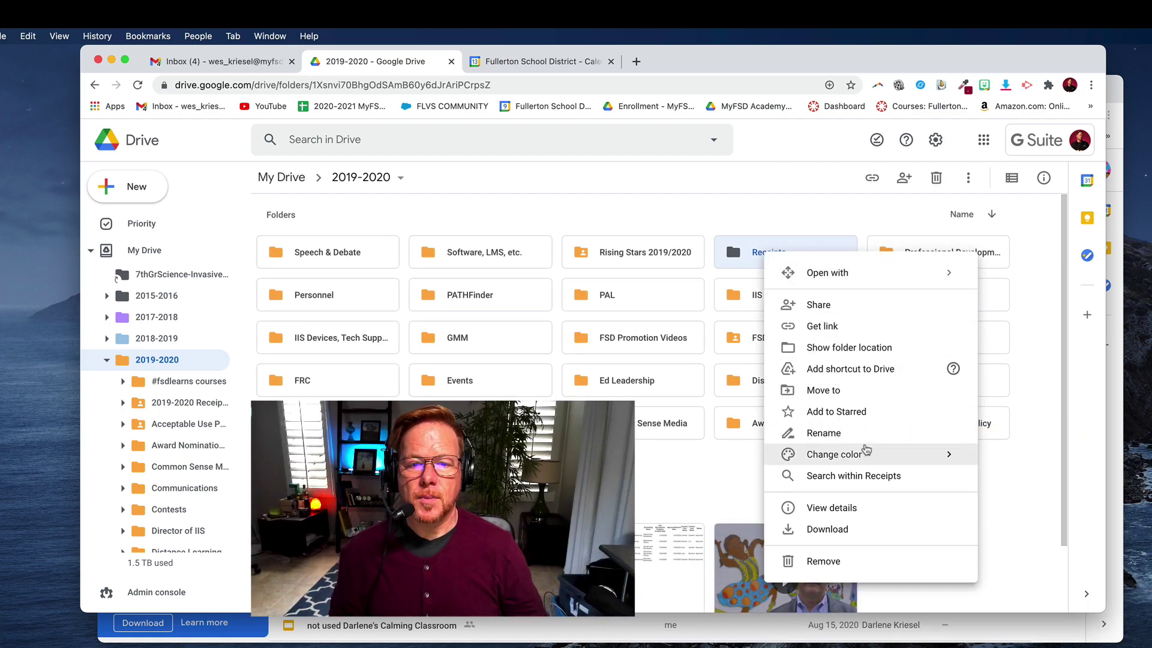
mouse_move(864, 455)
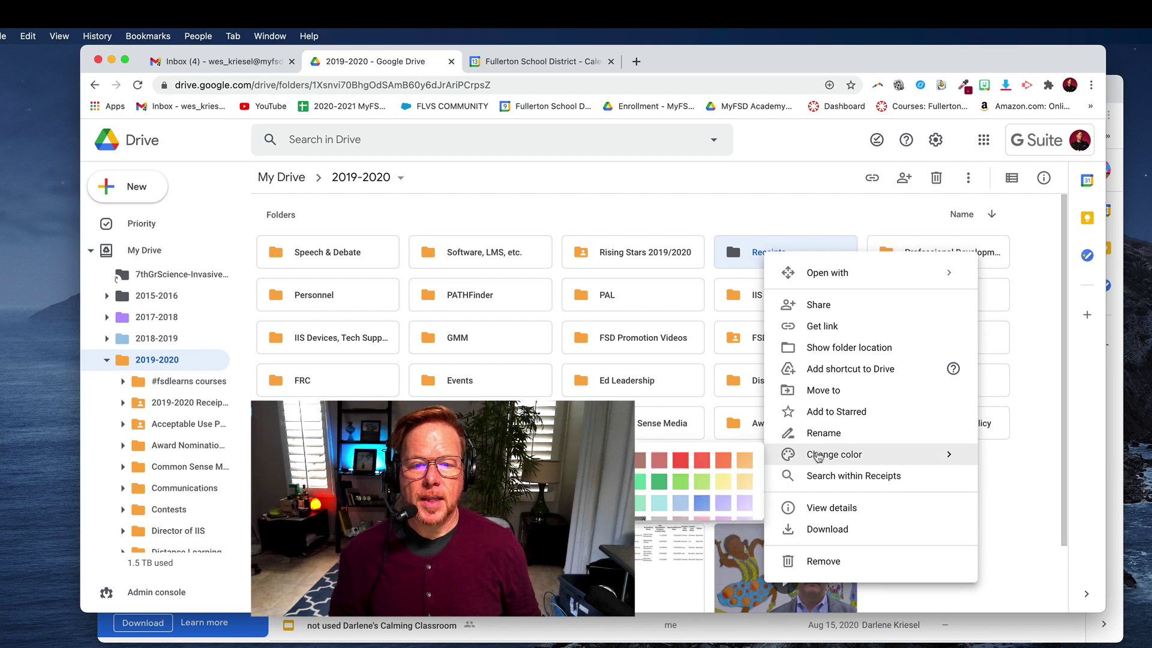
click(743, 464)
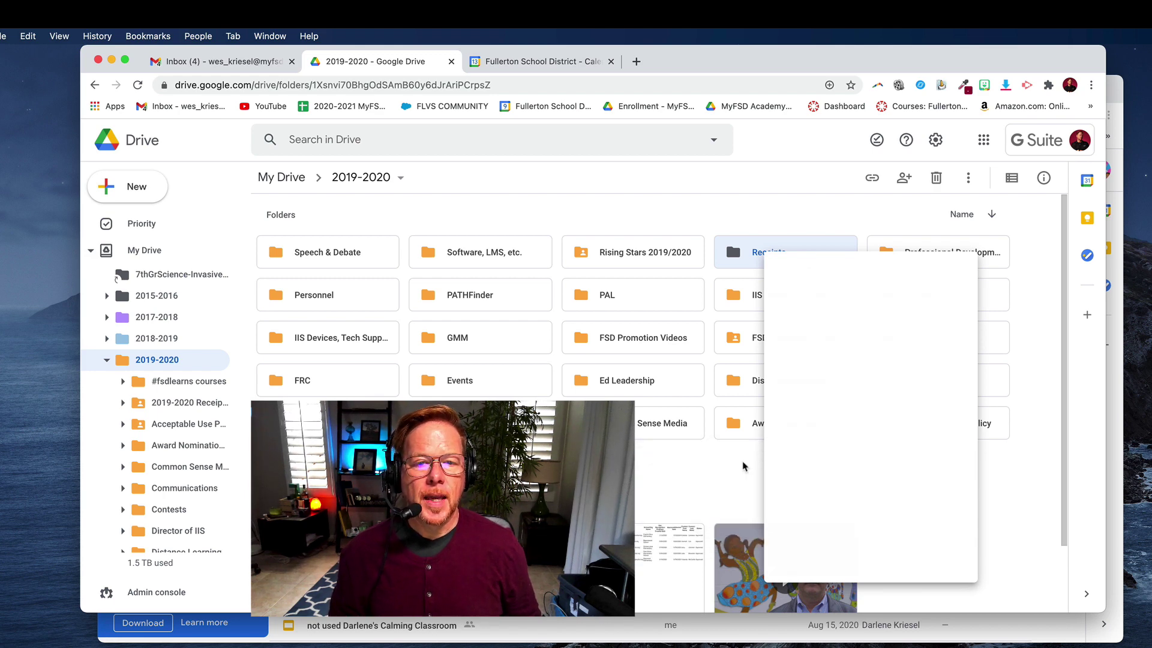
click(138, 140)
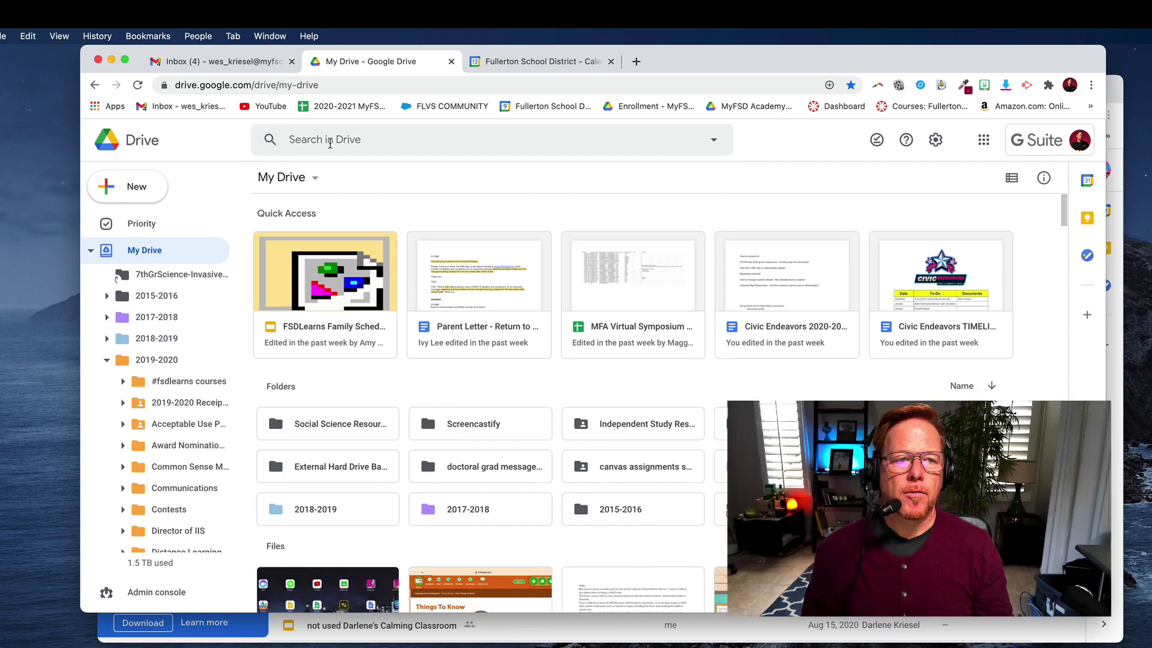
Search Drive for 'receipts' and open the 2019-2020 Receipts folder.
click(330, 143)
text(rec)
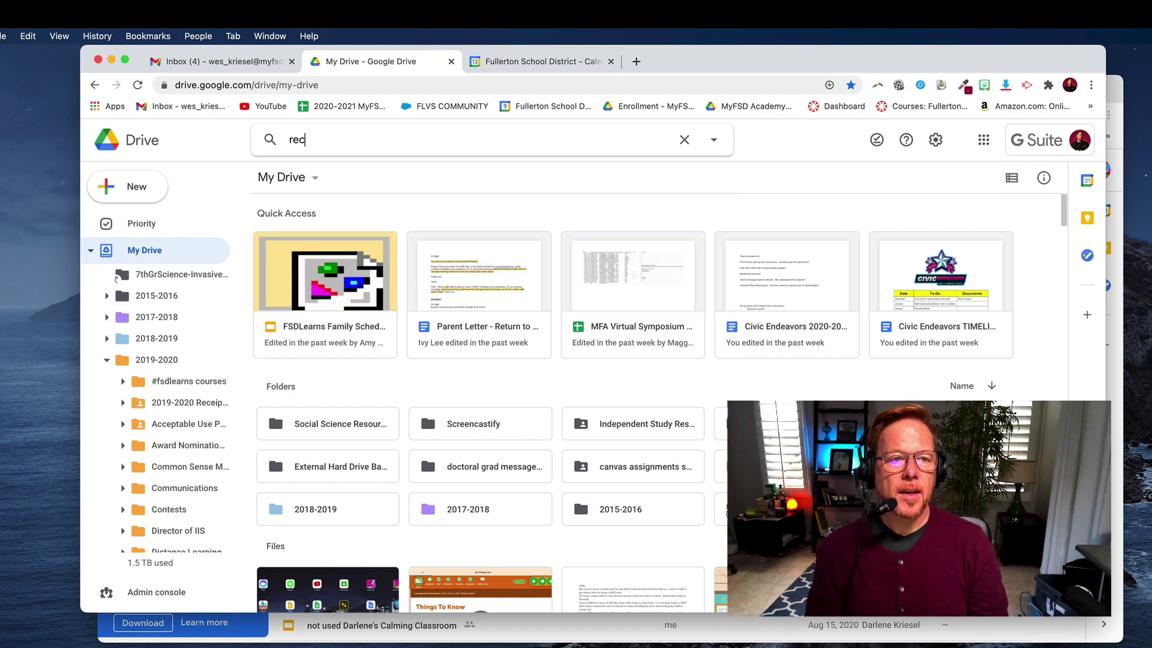
text(eipts)
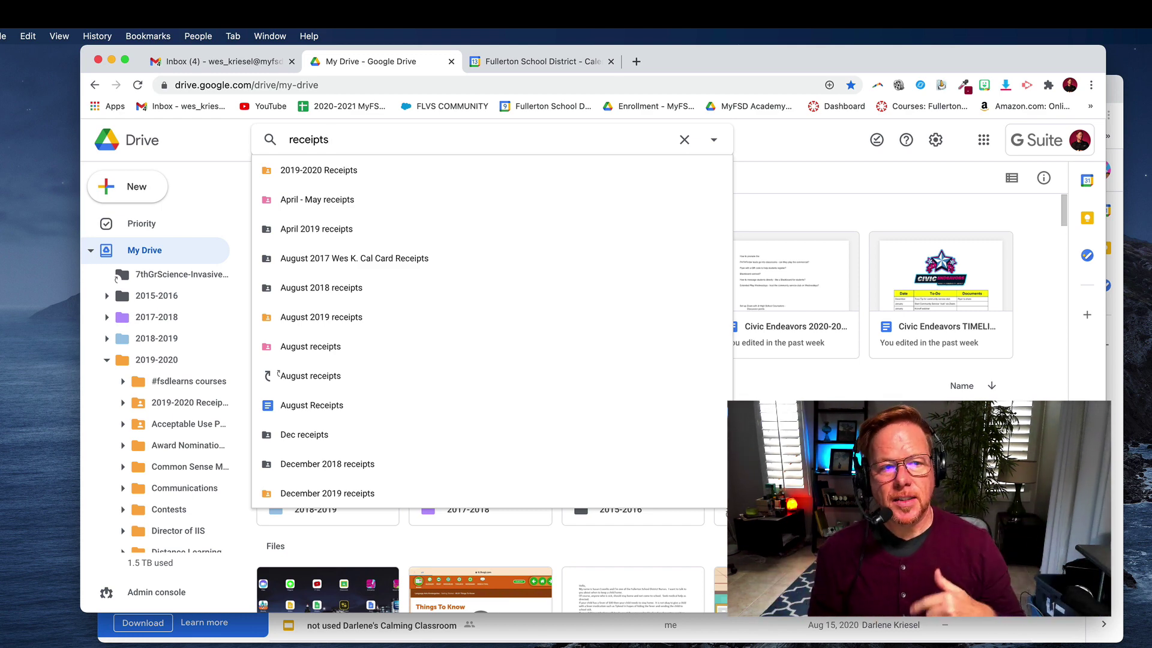
click(335, 173)
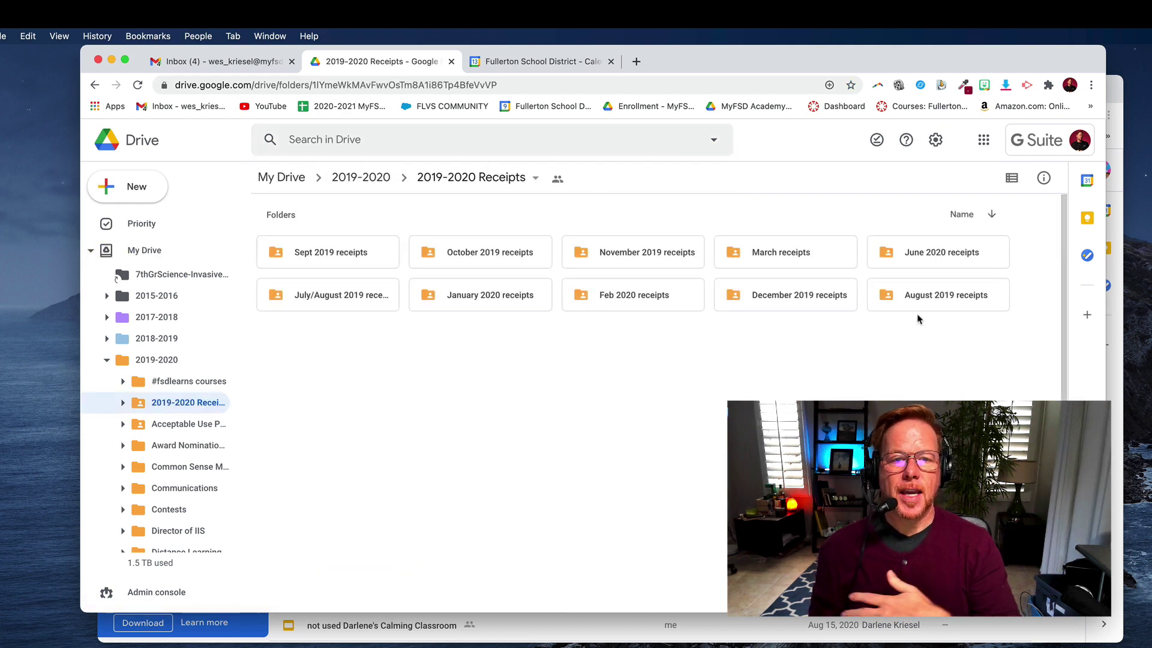